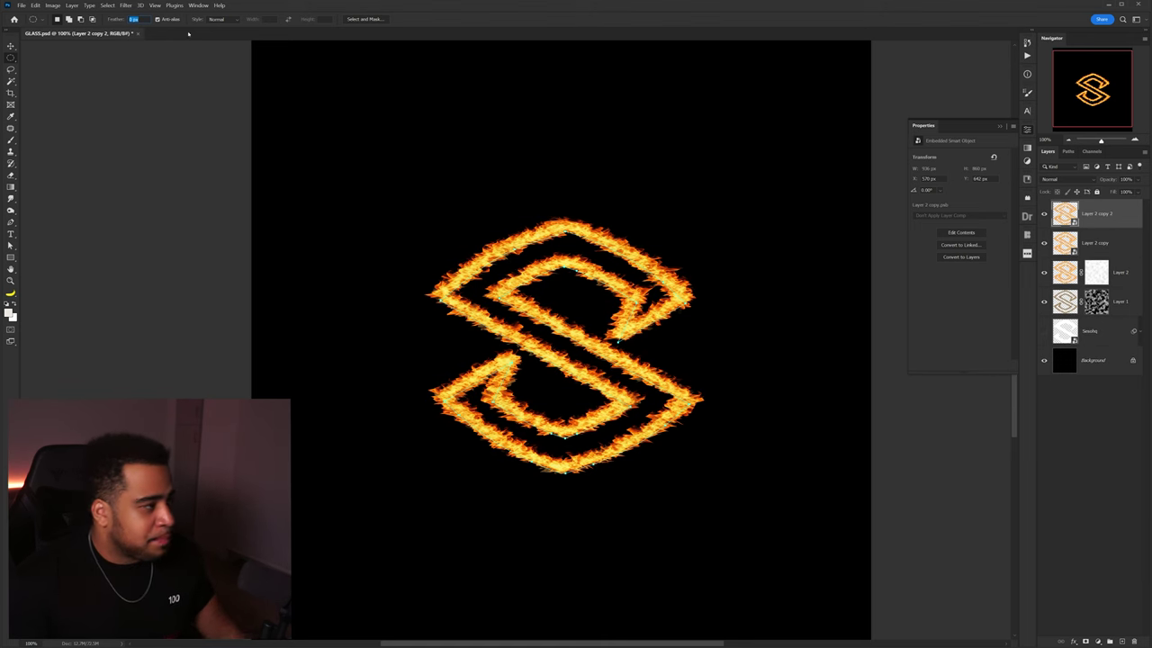
# Open the Filter menu to blur the top copy of the fire S, Layer 2 copy 2.
pyautogui.click(126, 5)
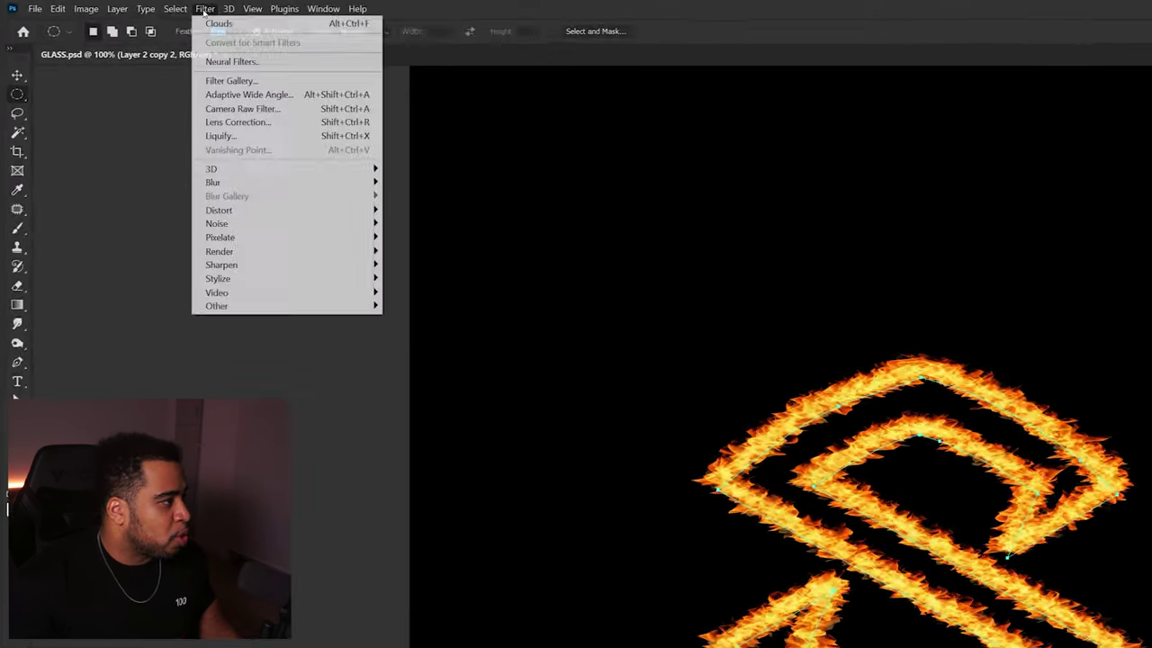
# Apply a Gaussian Blur to the top fire copy and change its blend mode to Screen.
pyautogui.moveTo(147, 111)
pyautogui.click(260, 149)
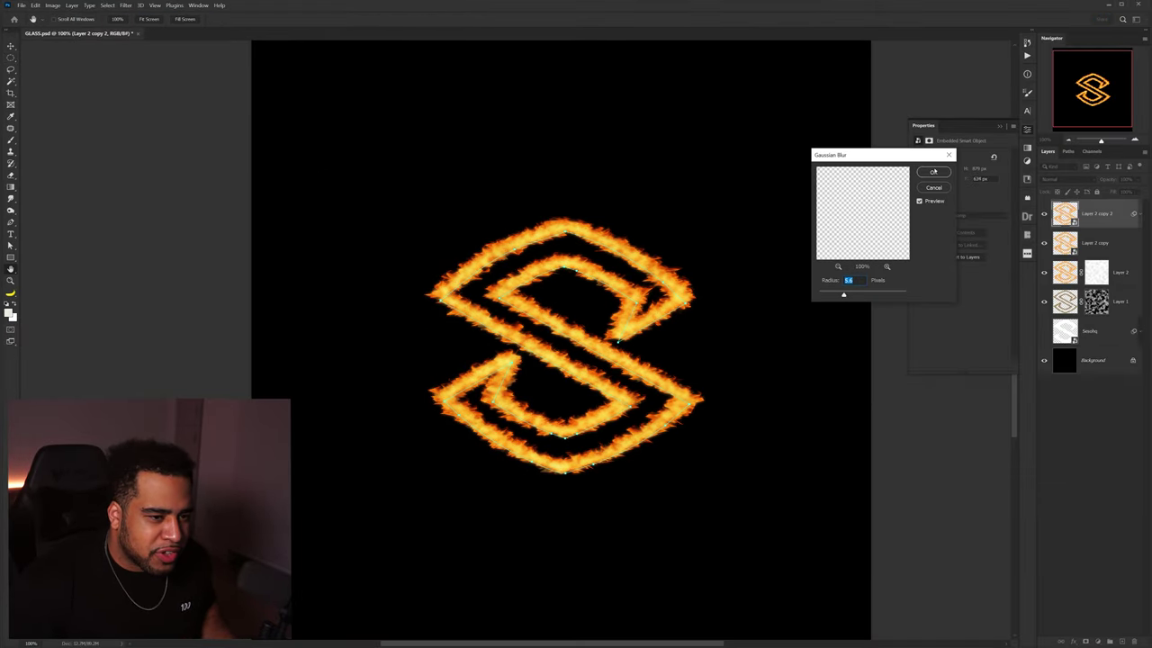
pyautogui.click(935, 172)
pyautogui.click(1067, 180)
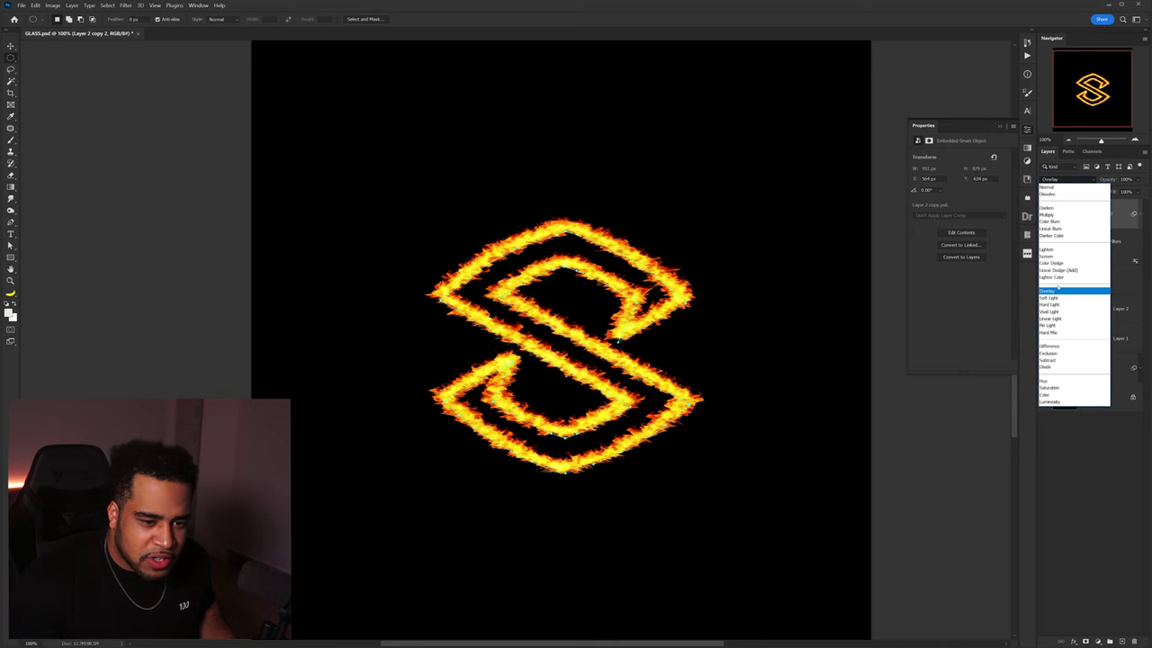
pyautogui.click(1049, 256)
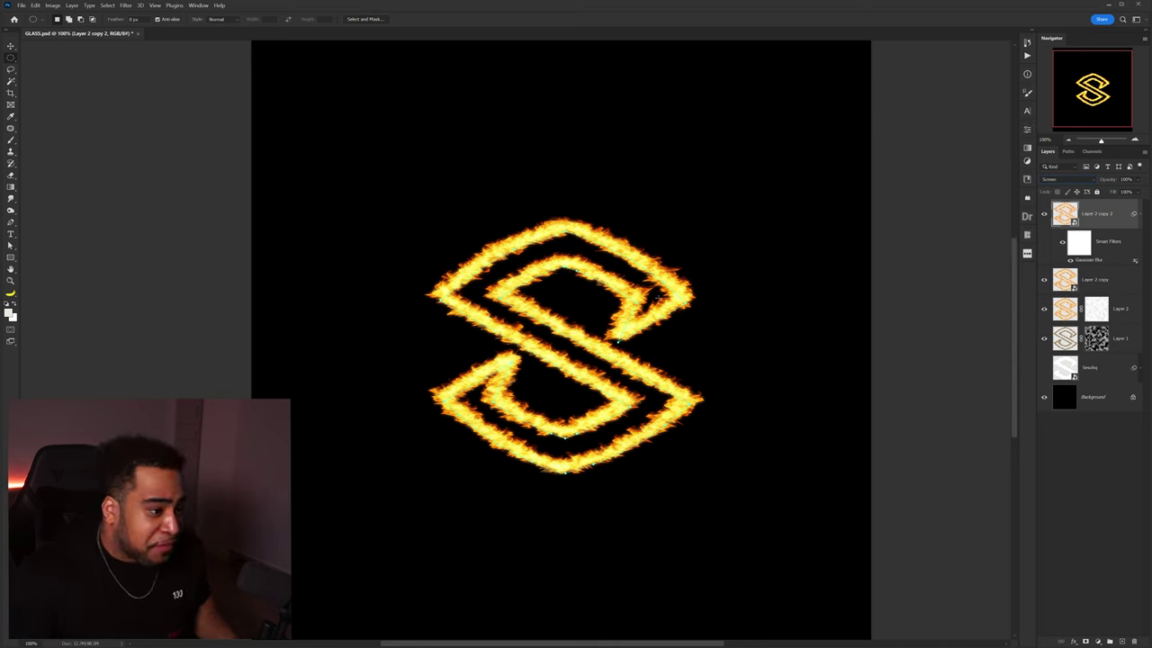
# Switch to the Move tool and zoom out so the whole S logo is visible.
pyautogui.rightClick(708, 223)
pyautogui.press('Escape')
pyautogui.press('v')
pyautogui.hotkey('ctrl', '-')
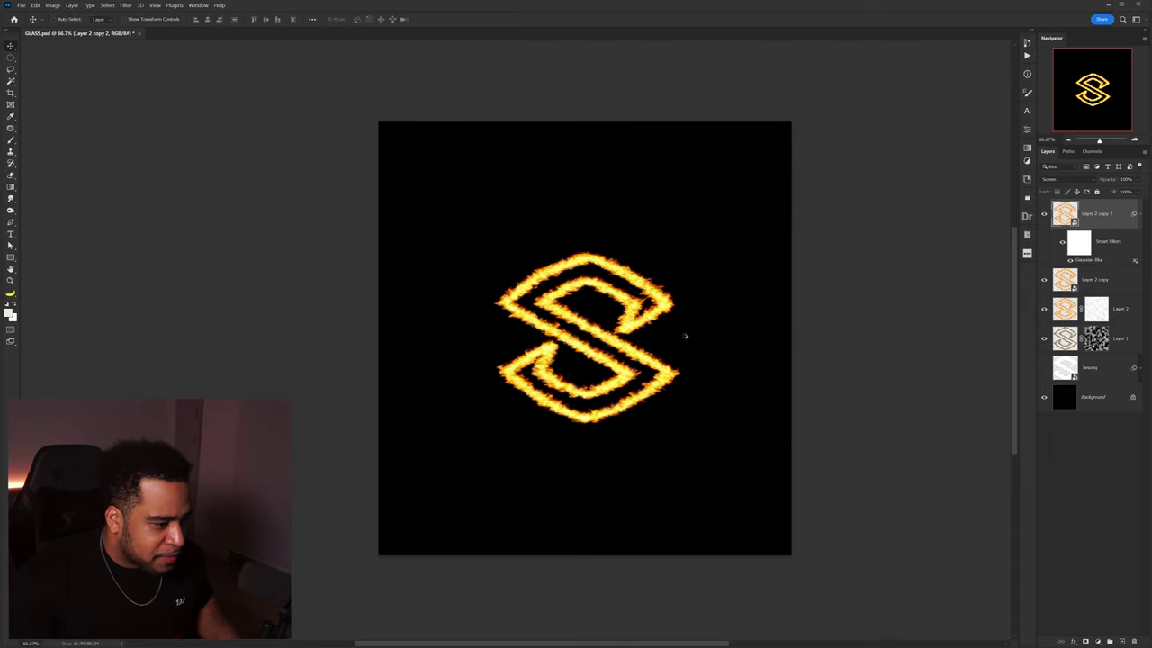
pyautogui.moveTo(686, 334); pyautogui.dragTo(818, 311)
pyautogui.scroll(-1, 819, 268)
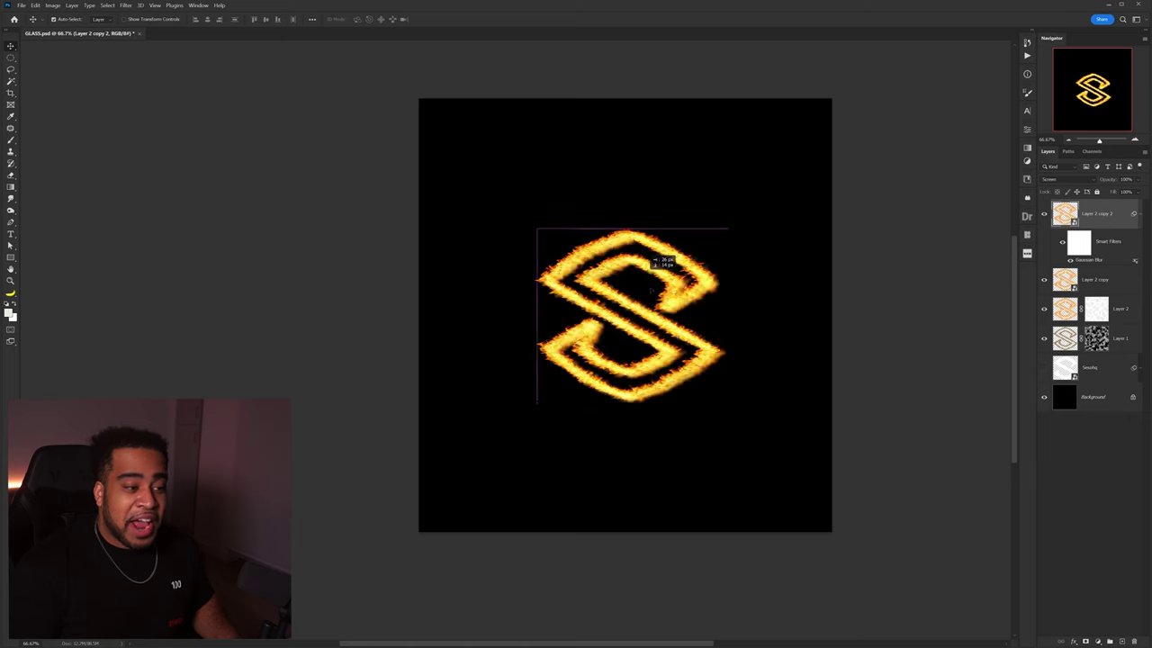
# Pan and zoom to recentre the fiery S logo on the canvas, using the Move tool.
pyautogui.moveTo(651, 289); pyautogui.dragTo(628, 277)
pyautogui.scroll(1, 609, 290)
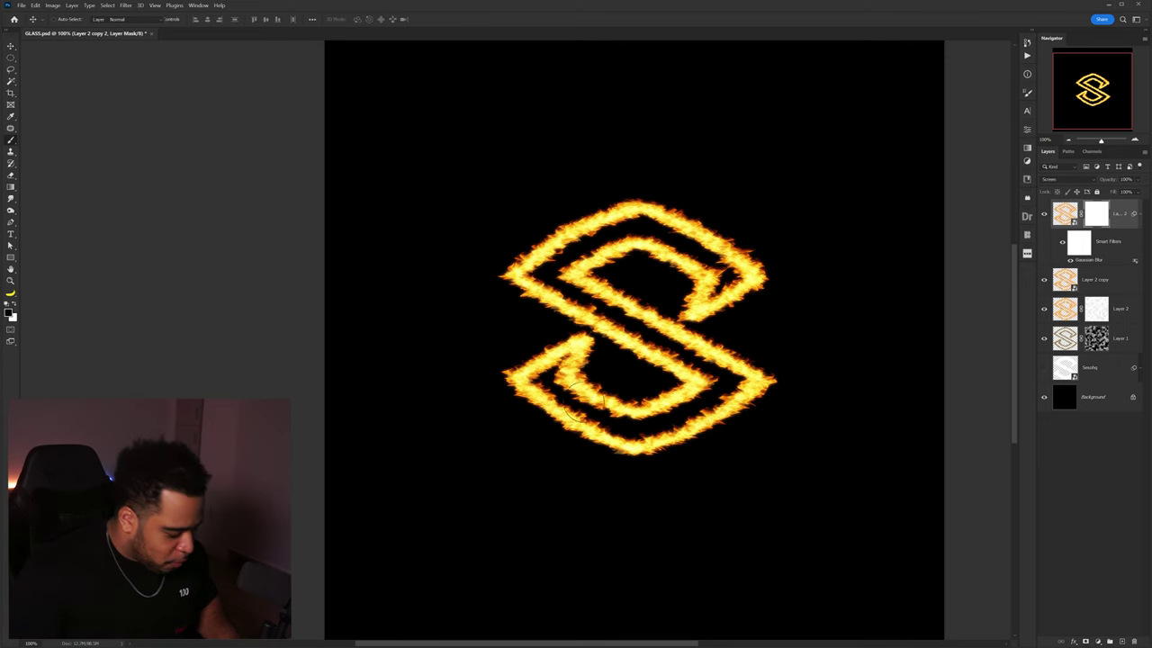
pyautogui.scroll(5, 576, 396)
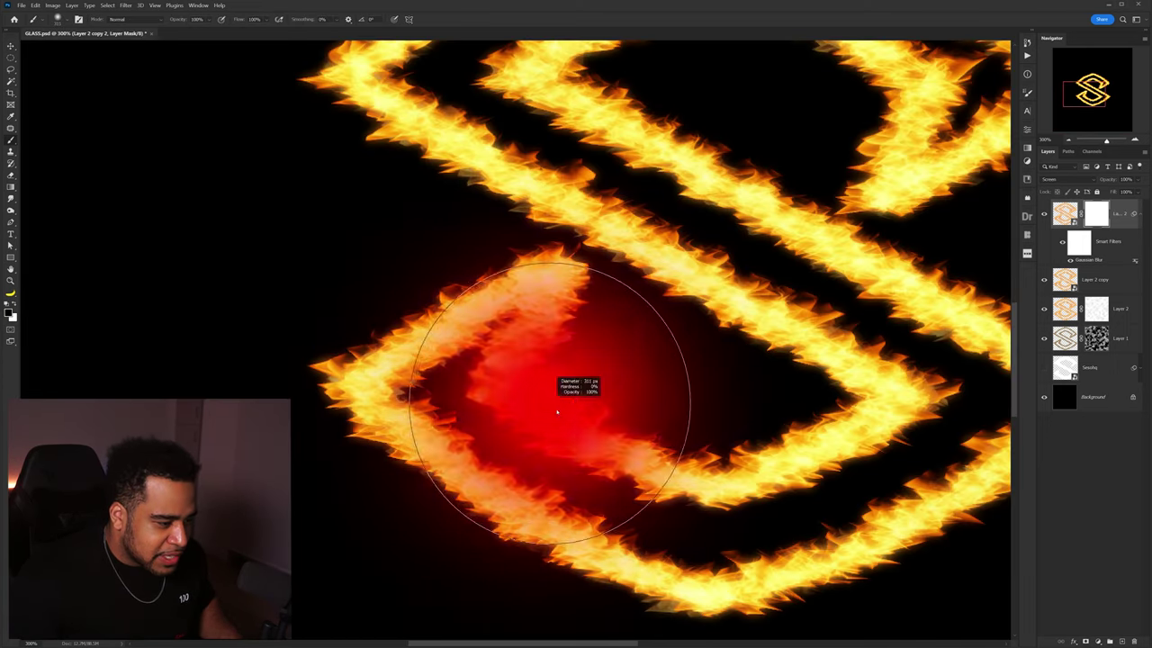
pyautogui.scroll(-6, 769, 292)
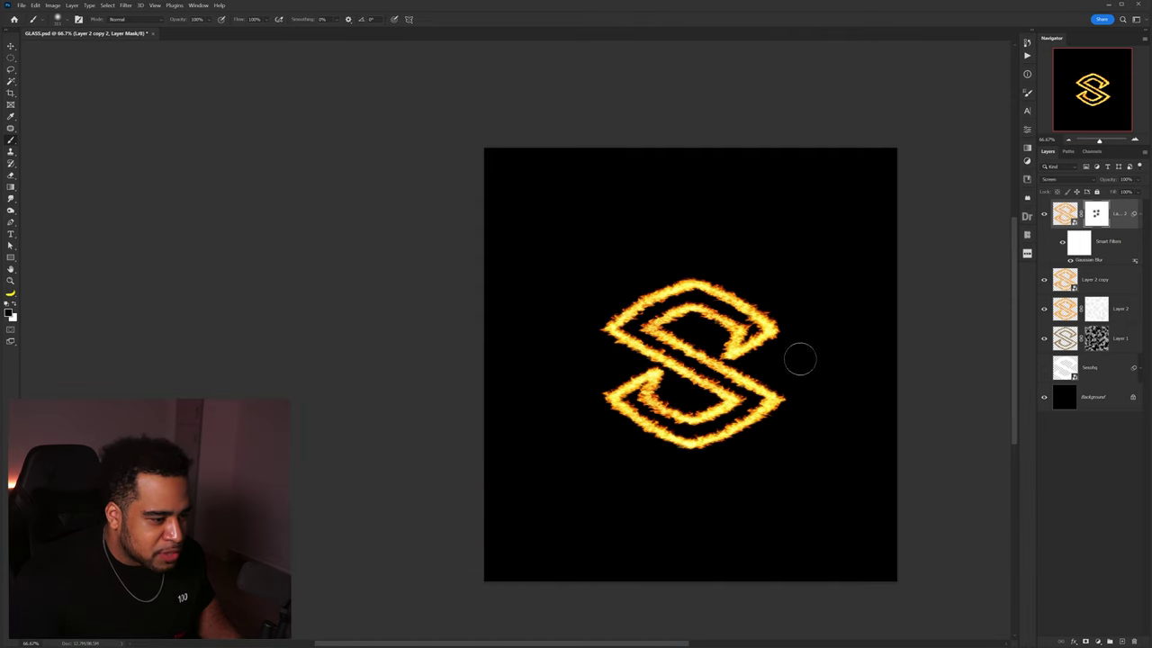
pyautogui.moveTo(800, 360); pyautogui.dragTo(783, 349)
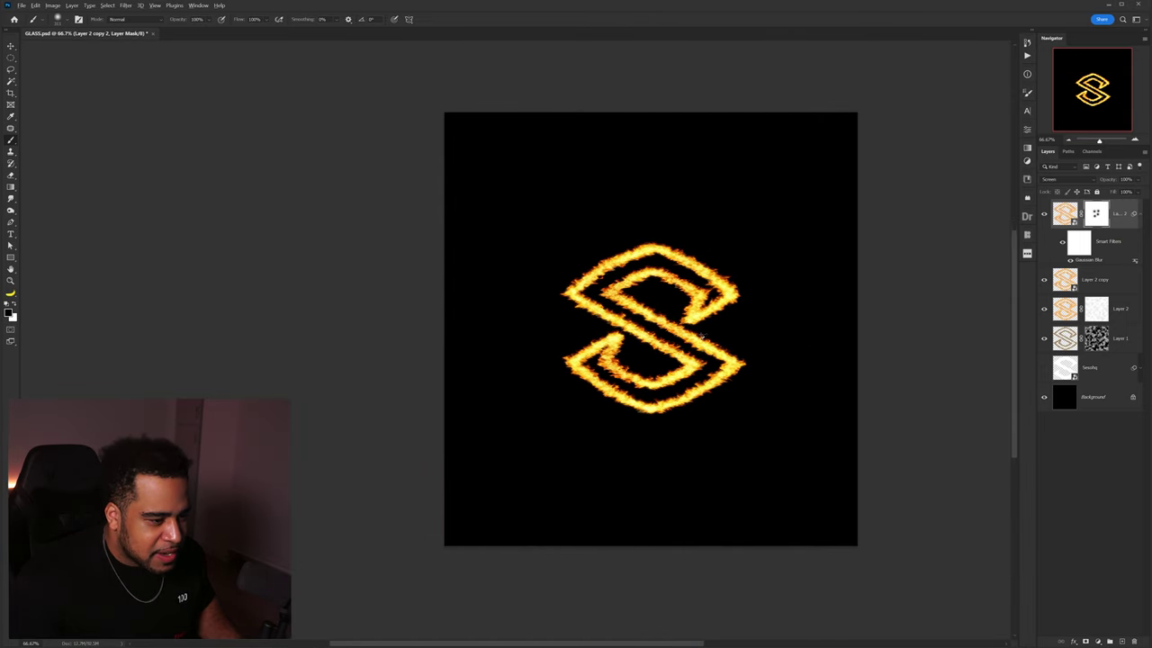
pyautogui.scroll(2, 701, 334)
pyautogui.press('v')
pyautogui.scroll(-2, 711, 333)
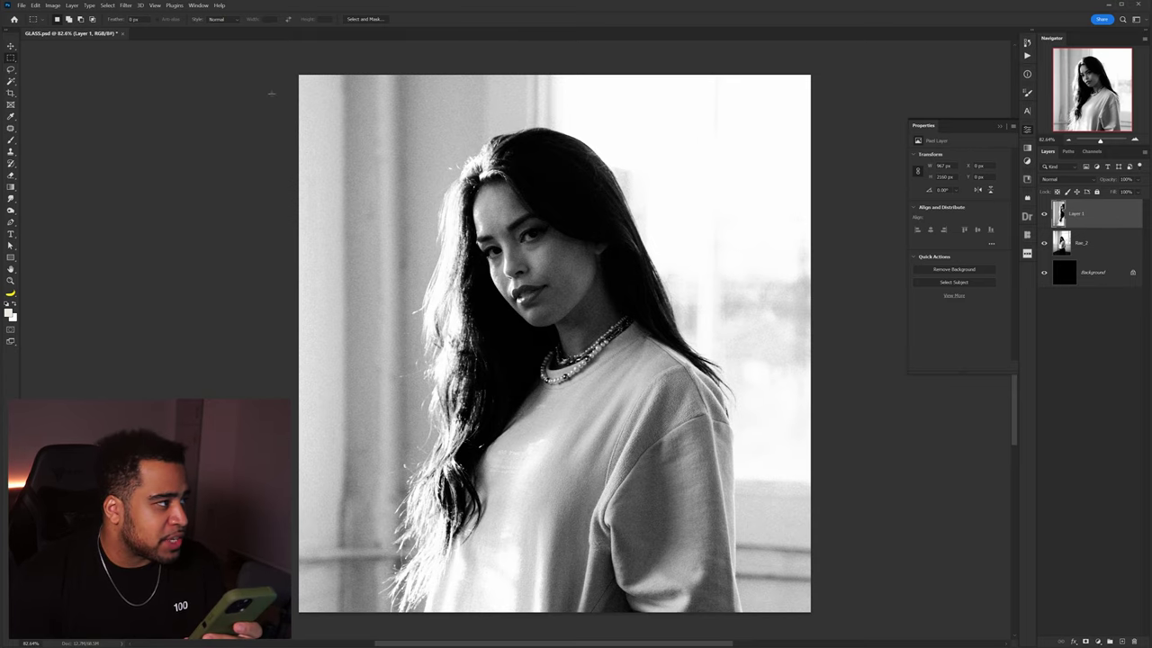
# Apply a Motion Blur with shortened streaks to the portrait.
pyautogui.click(125, 5)
pyautogui.moveTo(143, 112)
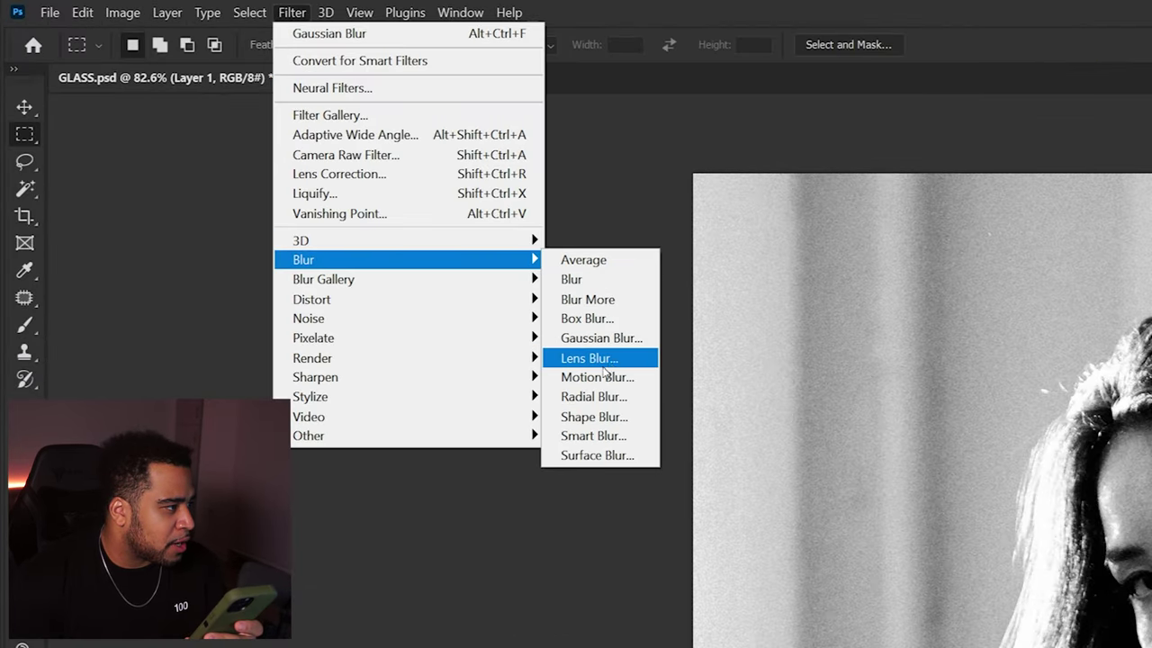
pyautogui.click(256, 163)
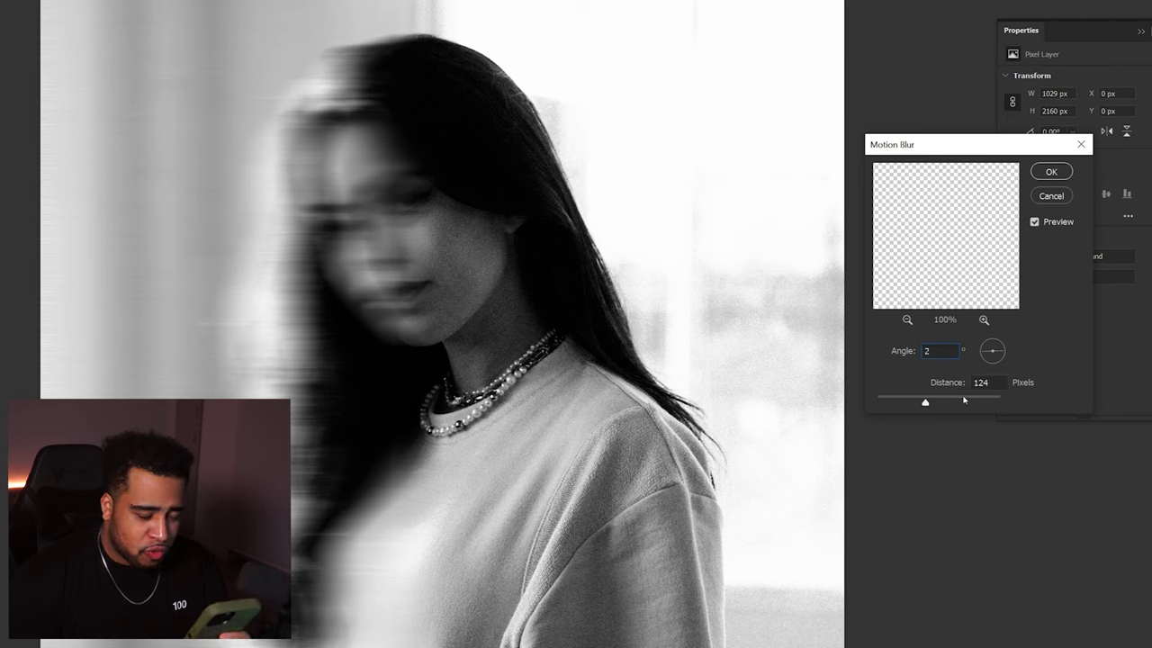
pyautogui.moveTo(919, 402); pyautogui.dragTo(914, 403)
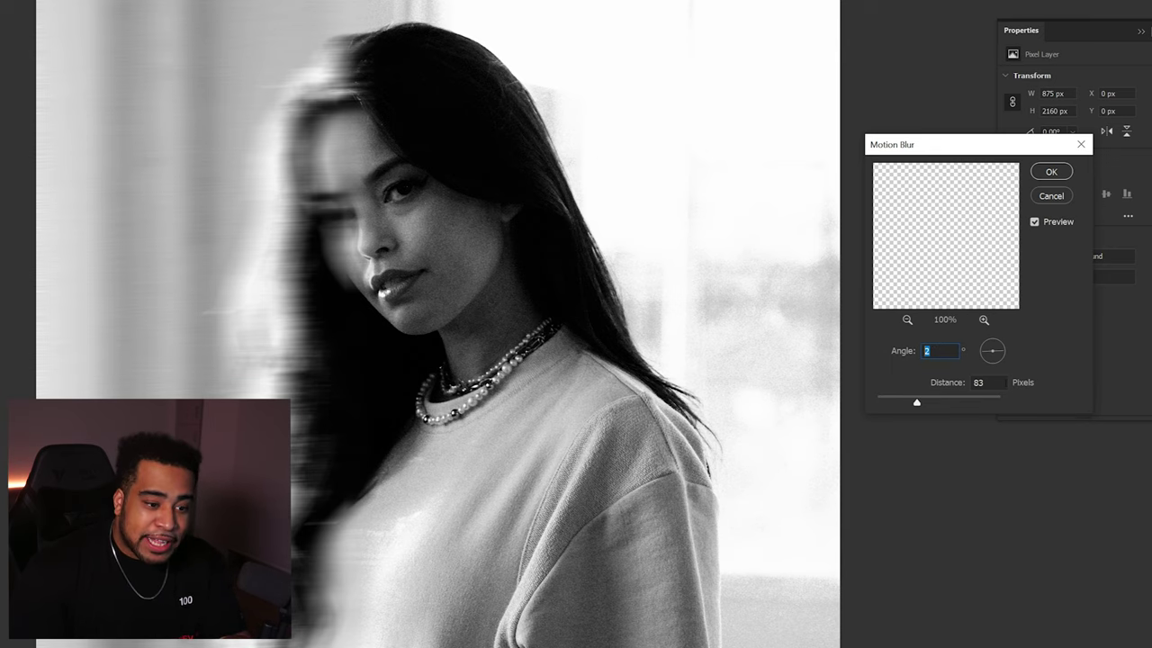
pyautogui.click(1058, 169)
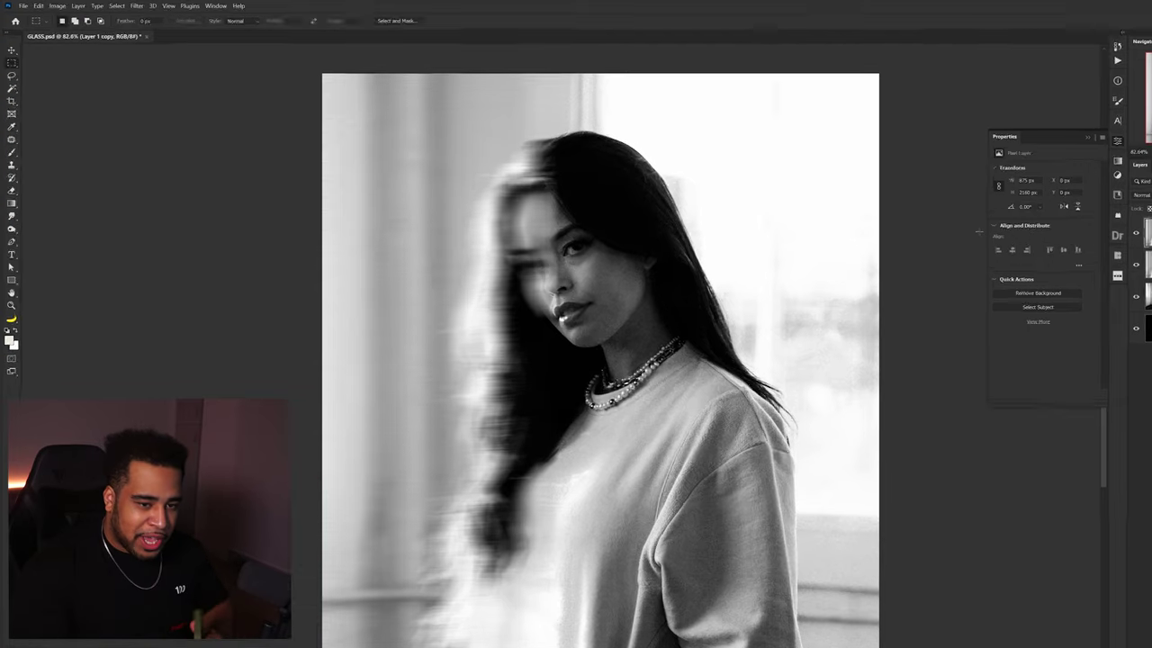
# Apply a Motion Blur with a value of 4 to the copied portrait layer.
pyautogui.click(126, 4)
pyautogui.moveTo(149, 115)
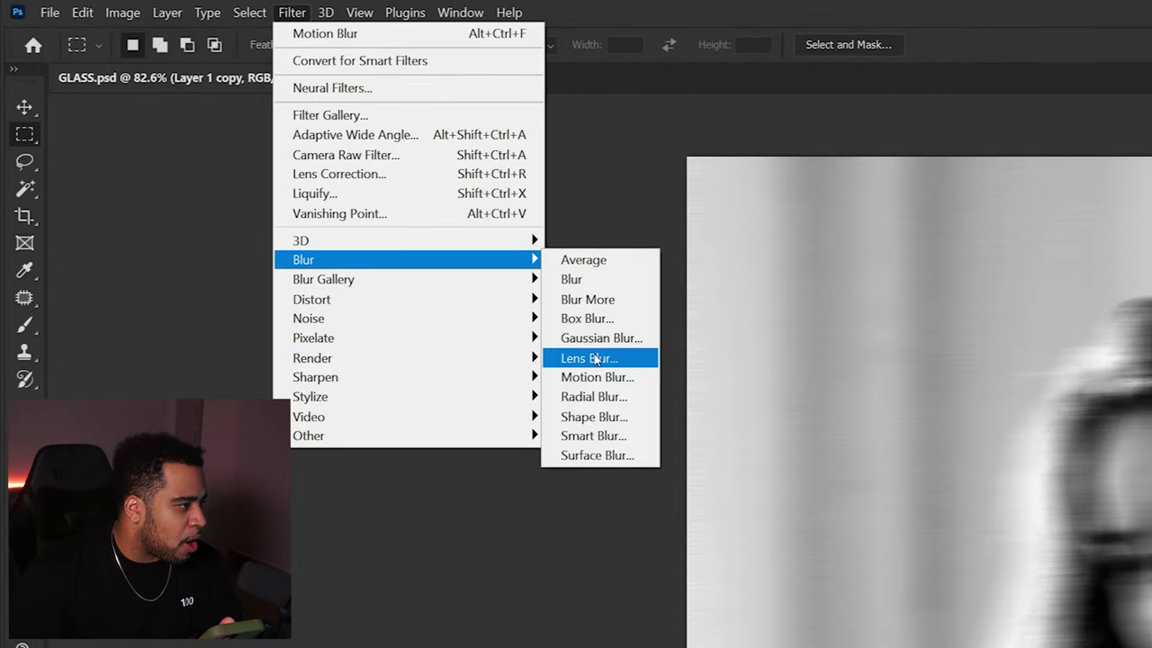
pyautogui.click(594, 377)
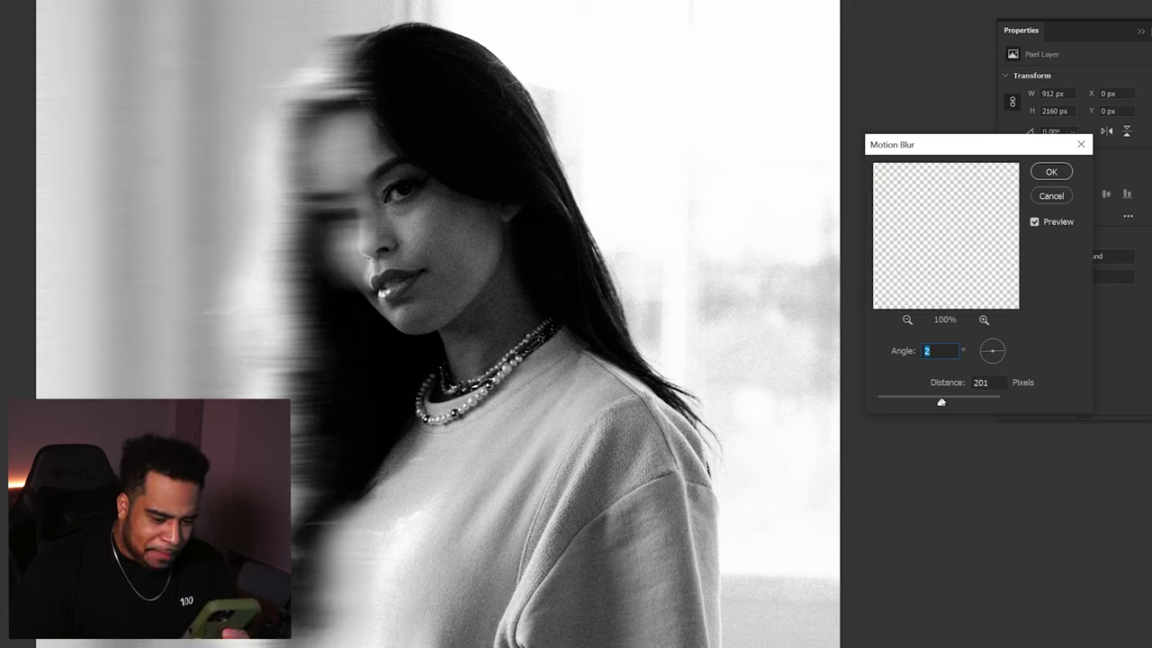
pyautogui.write('469')
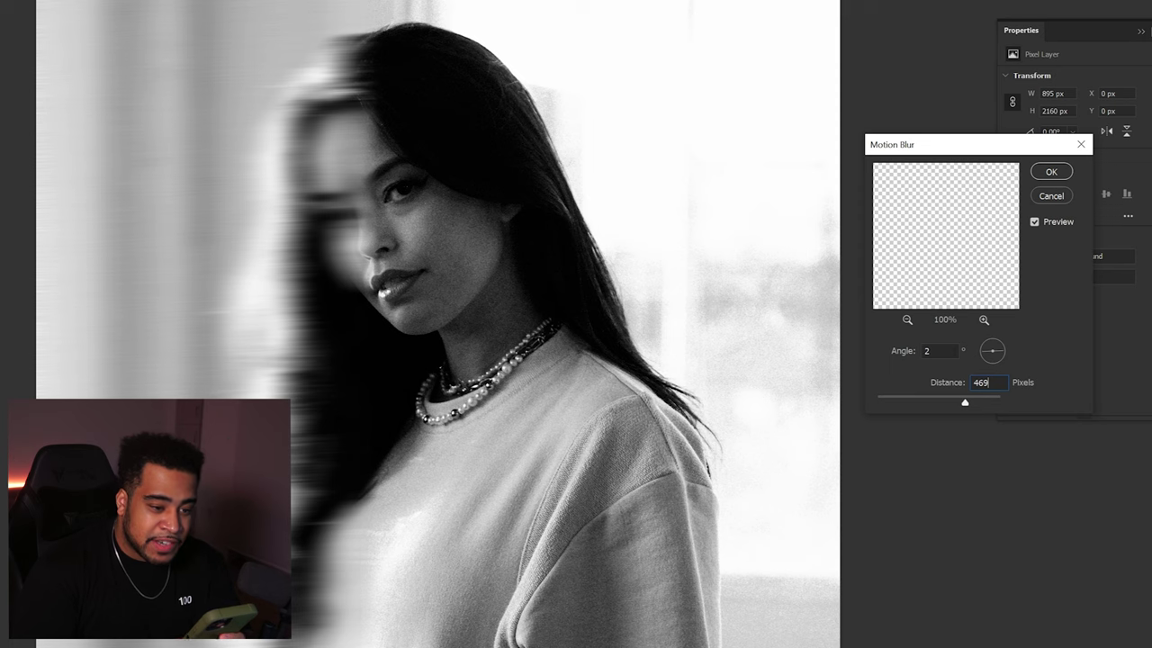
pyautogui.press('Return')
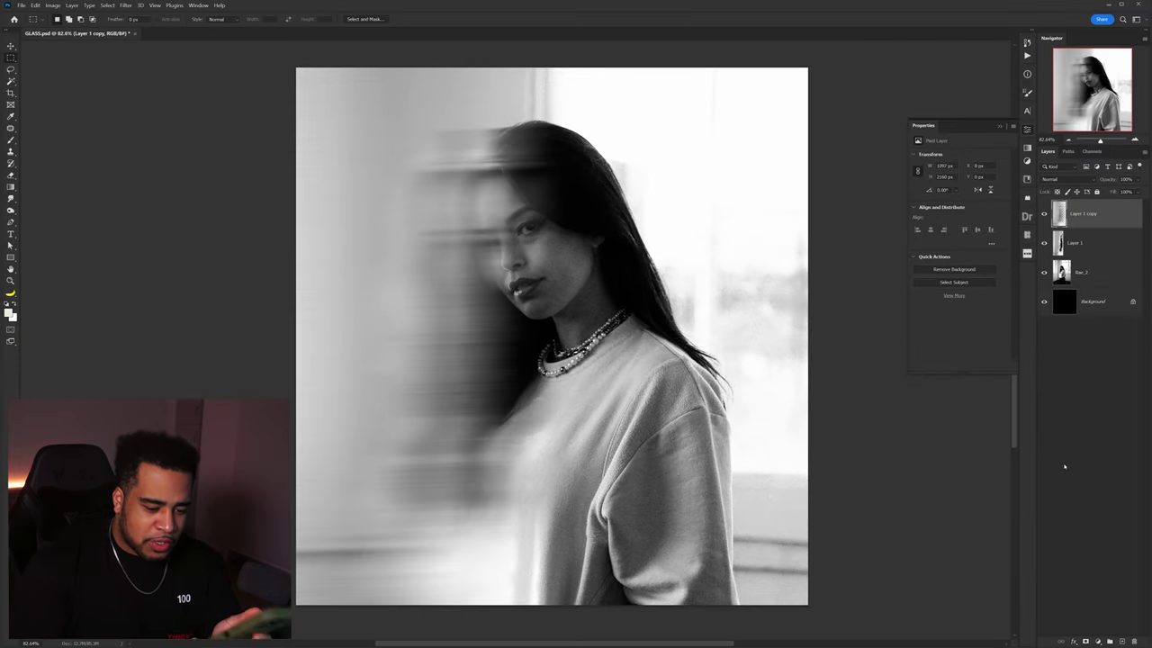
pyautogui.click(1109, 641)
# Add a Gradient Map adjustment and make its highlight stop a light teal.
pyautogui.click(1116, 627)
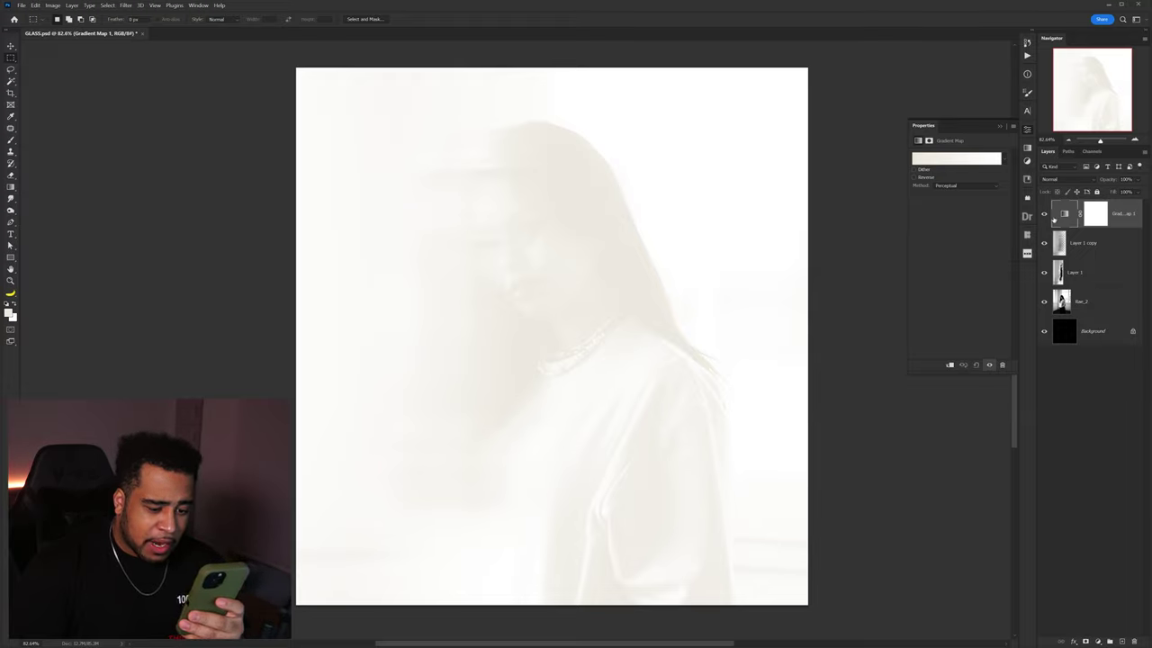
pyautogui.click(975, 163)
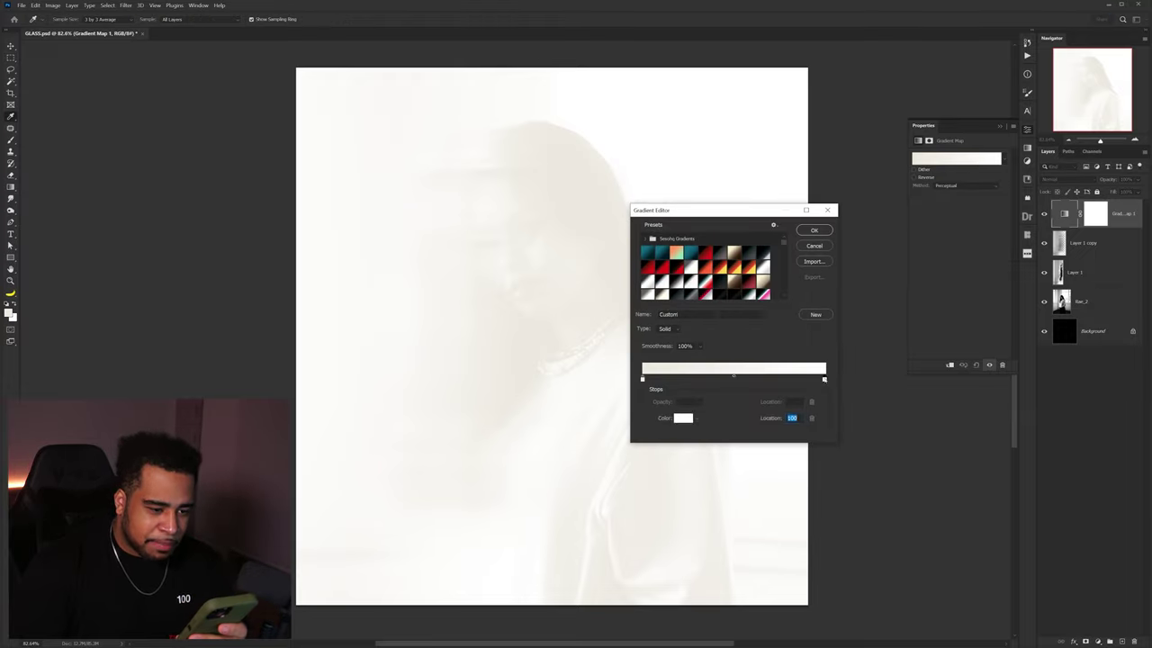
pyautogui.click(683, 417)
pyautogui.click(928, 352)
pyautogui.click(854, 306)
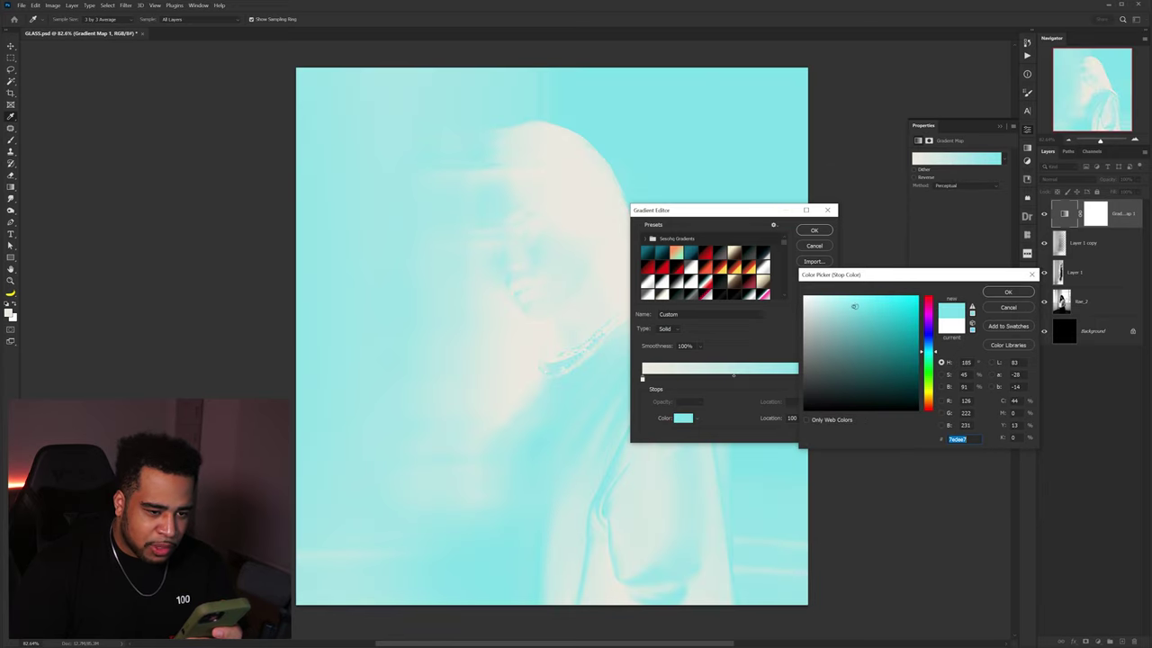
pyautogui.click(1008, 291)
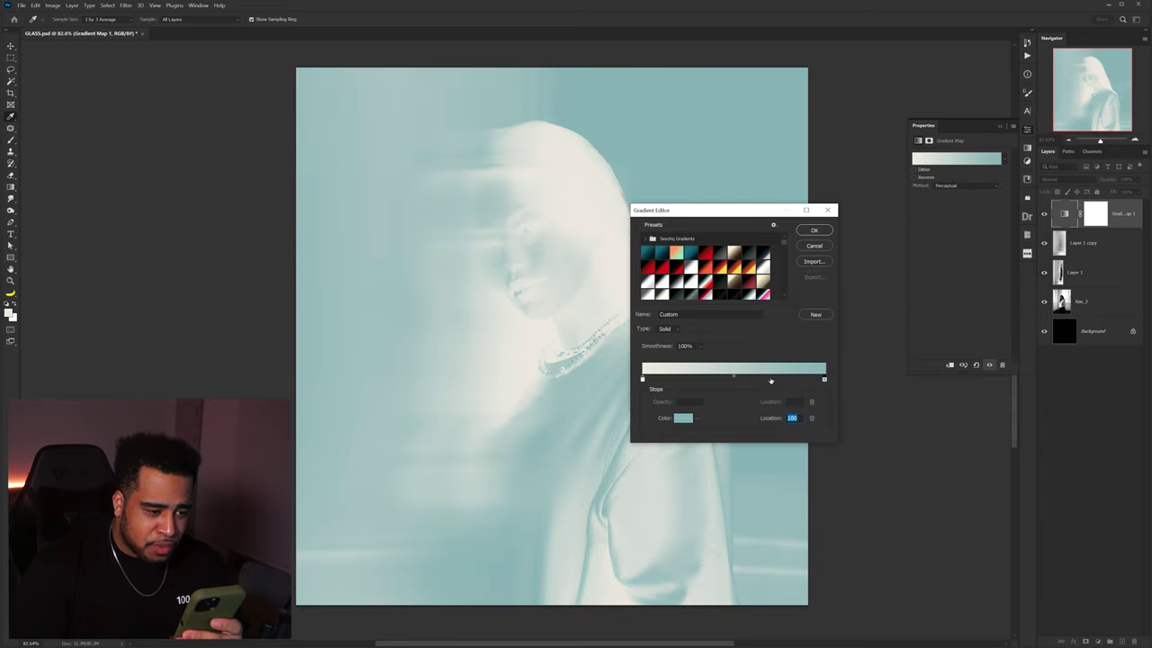
# Add an orange stop at 70 percent, deepen the red stop, and accept the gradient.
pyautogui.click(770, 381)
pyautogui.doubleClick(771, 380)
pyautogui.moveTo(928, 353); pyautogui.dragTo(928, 404)
pyautogui.click(893, 314)
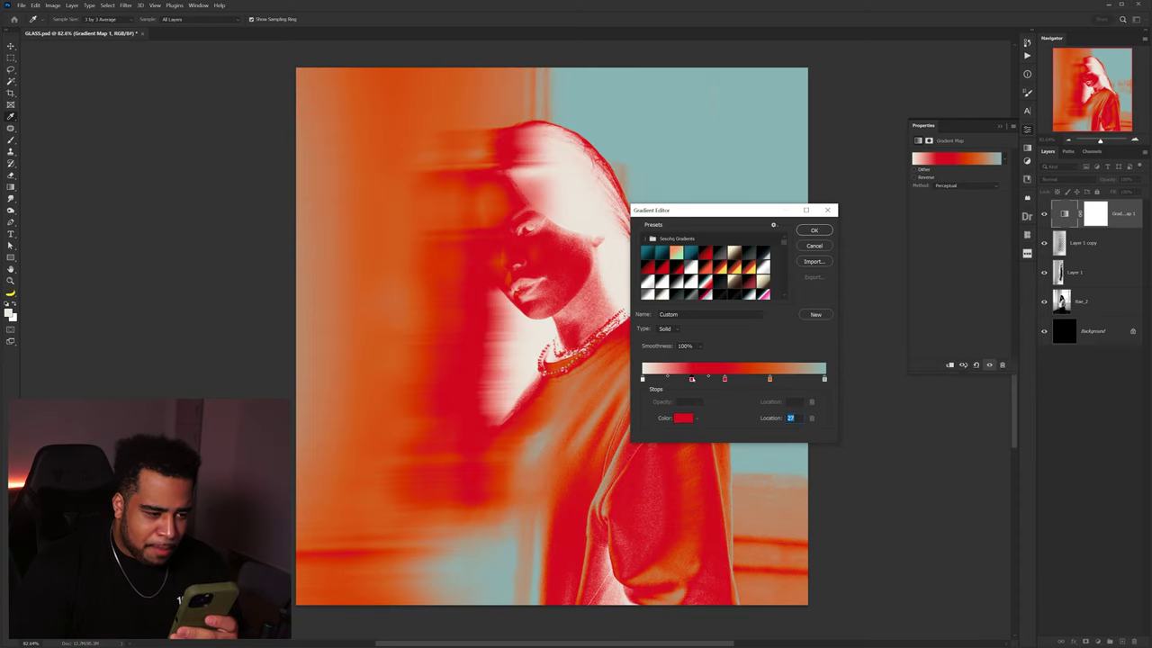
pyautogui.doubleClick(691, 379)
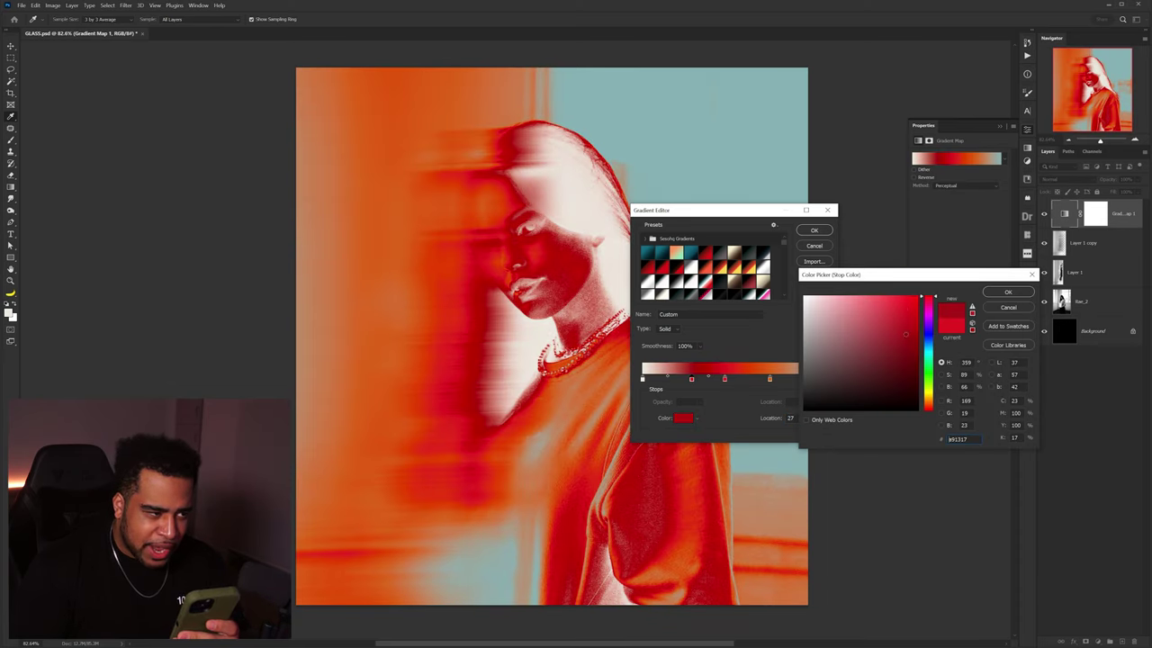
pyautogui.press('Return')
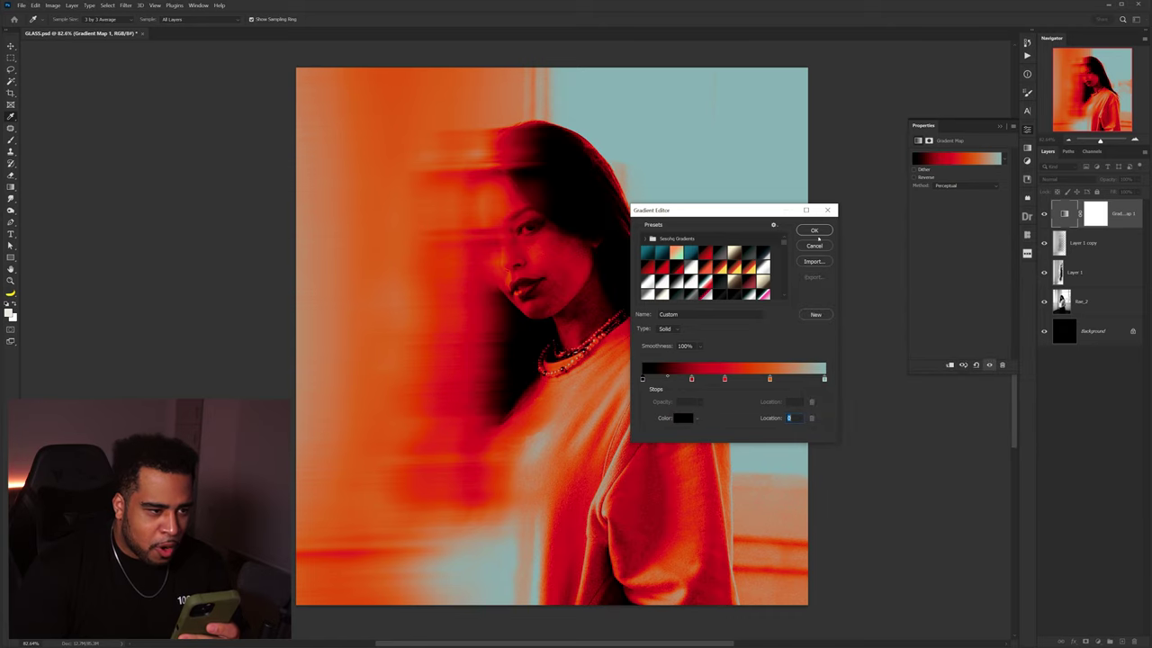
pyautogui.click(813, 231)
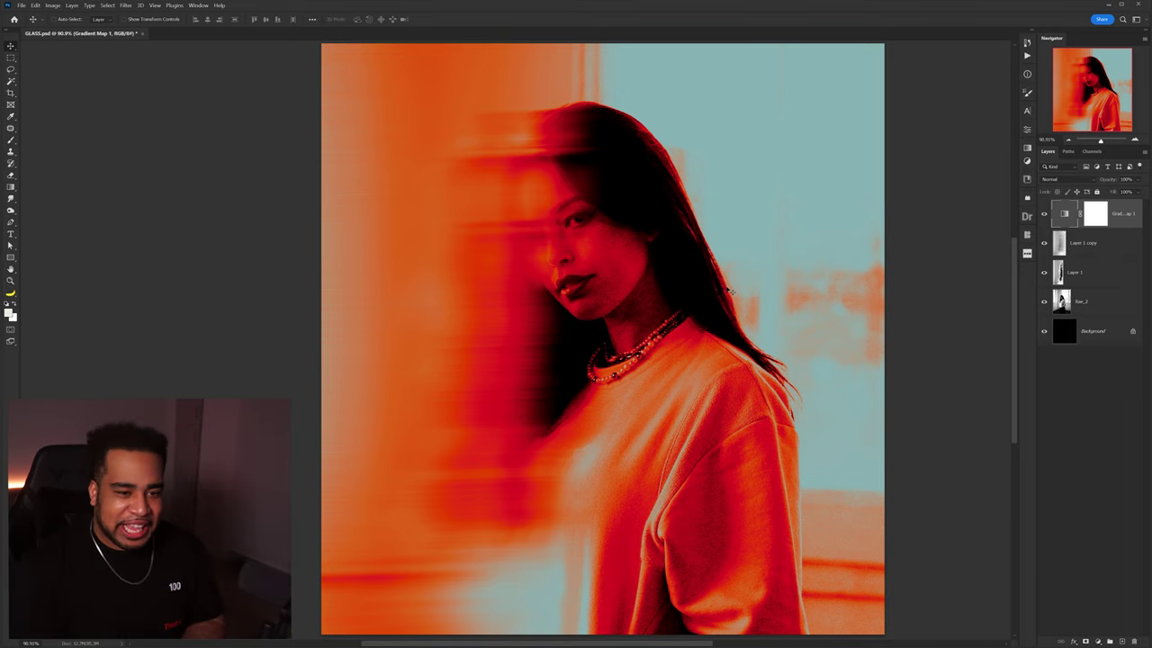
# Move the orange gradient stop further toward the highlights.
pyautogui.click(966, 161)
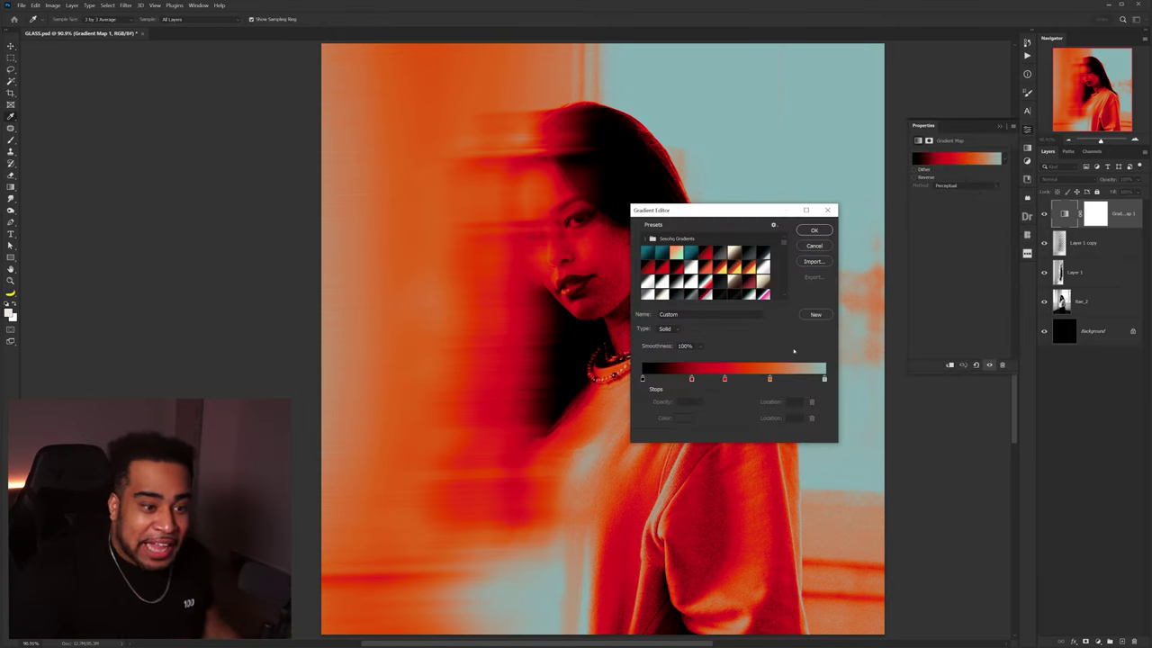
pyautogui.click(769, 380)
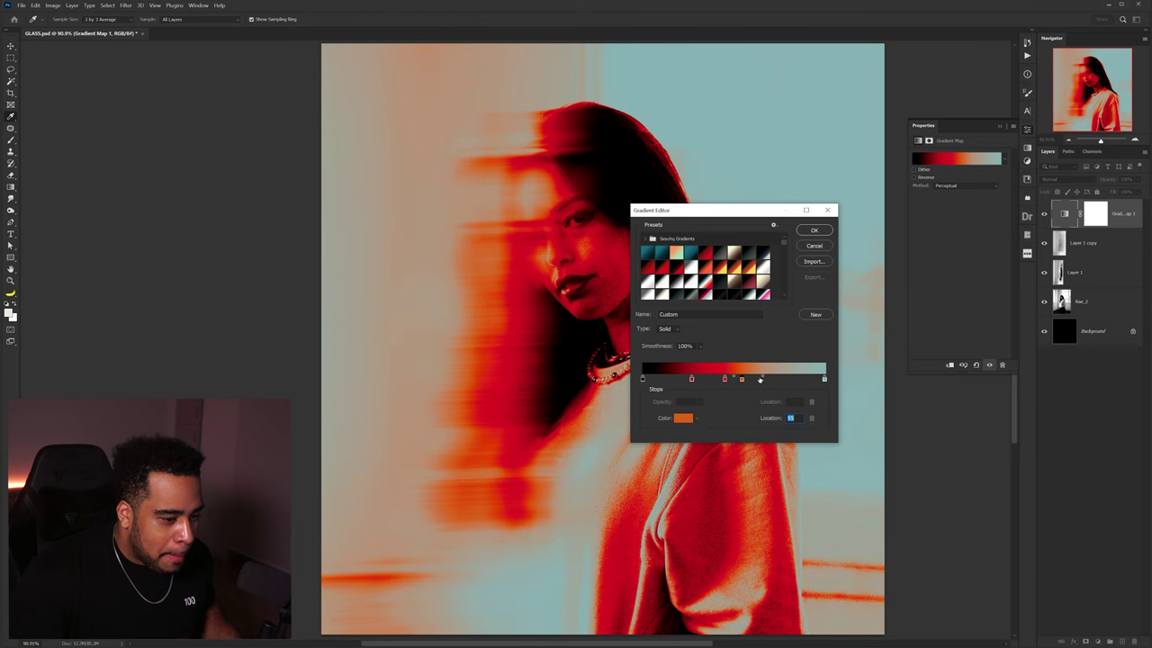
pyautogui.moveTo(741, 379); pyautogui.dragTo(764, 380)
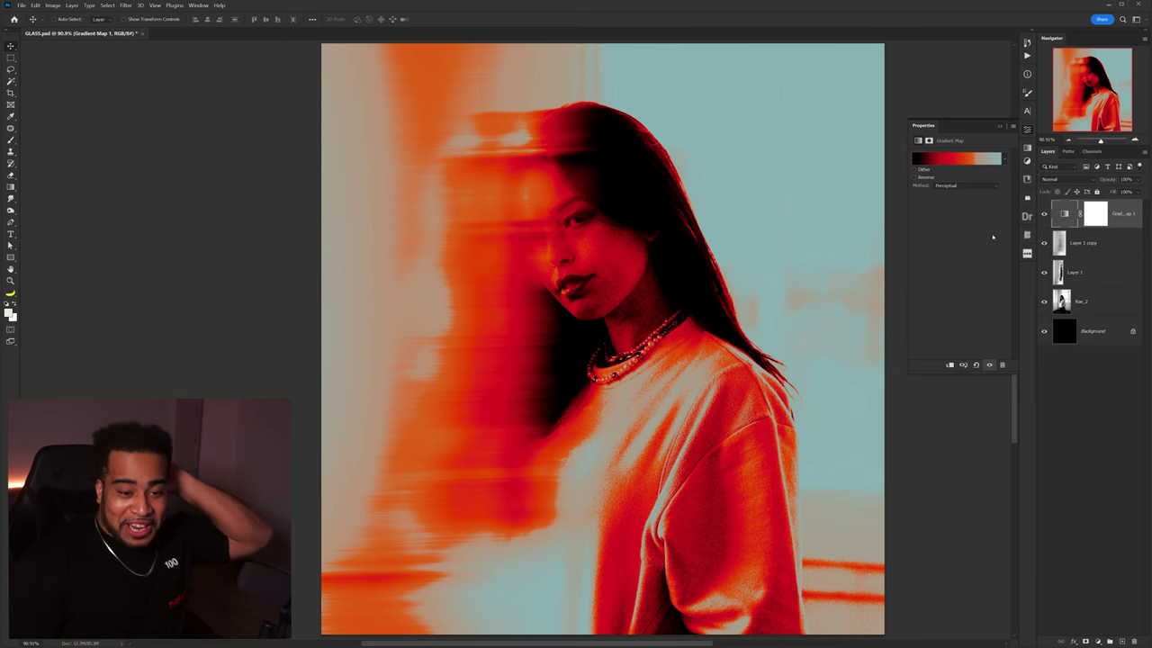
# Close the Gradient Map Properties panel.
pyautogui.click(1012, 121)
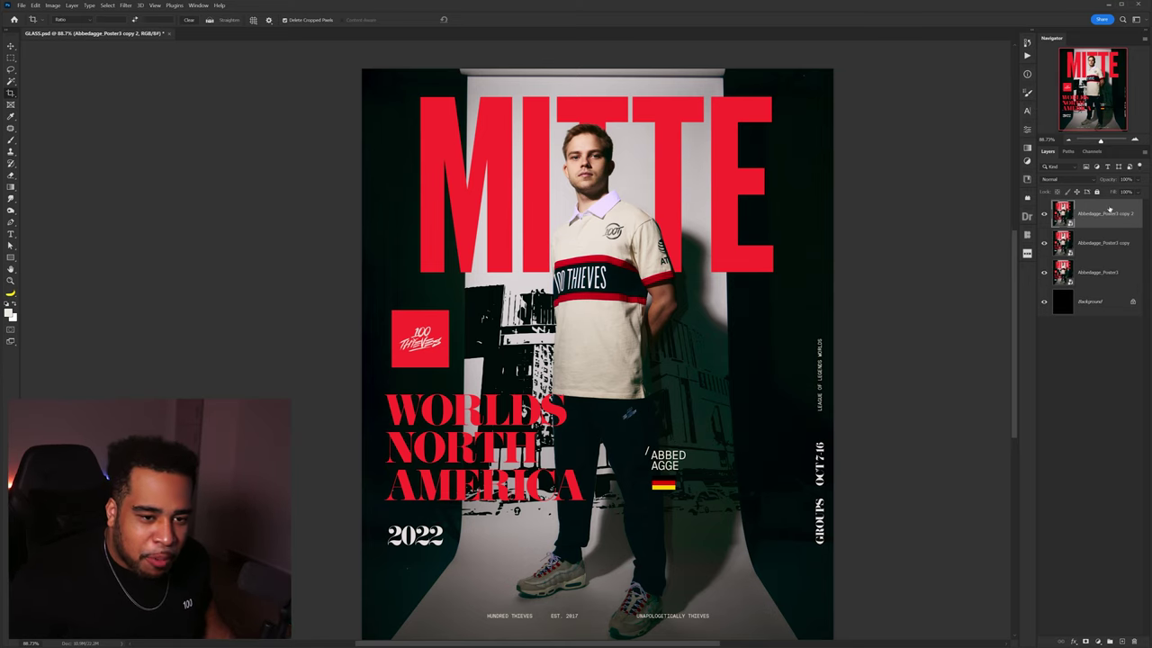
# Turn off the green channel in the top poster copy's Blending Options.
pyautogui.doubleClick(1110, 209)
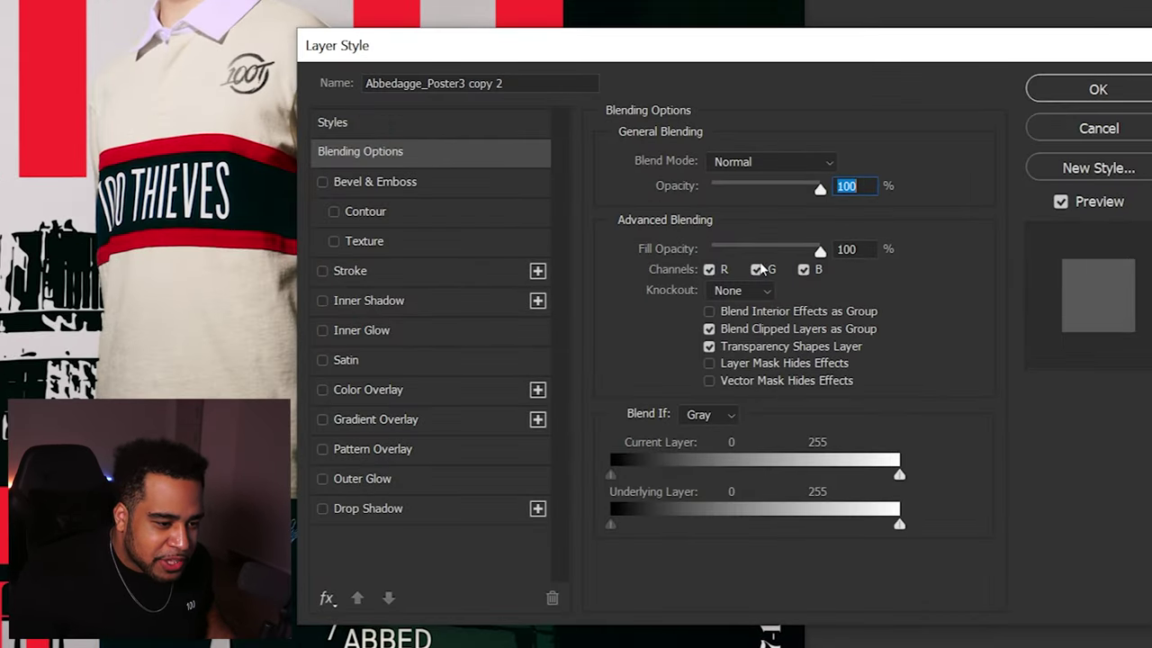
pyautogui.click(757, 269)
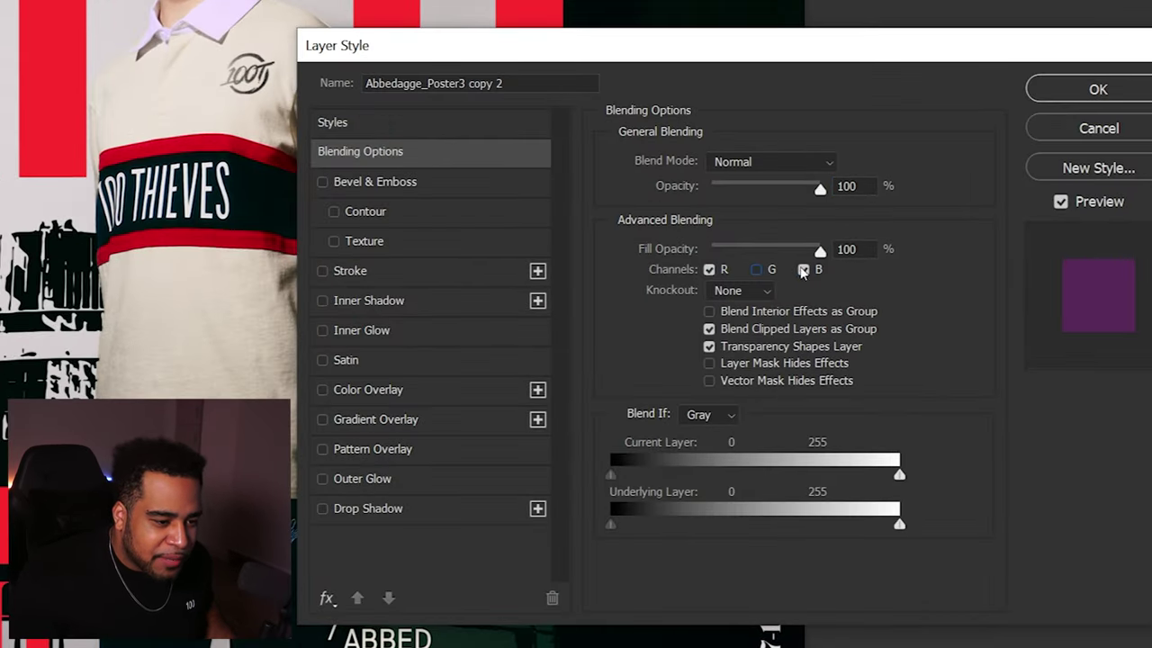
pyautogui.click(1080, 90)
pyautogui.scroll(5, 621, 199)
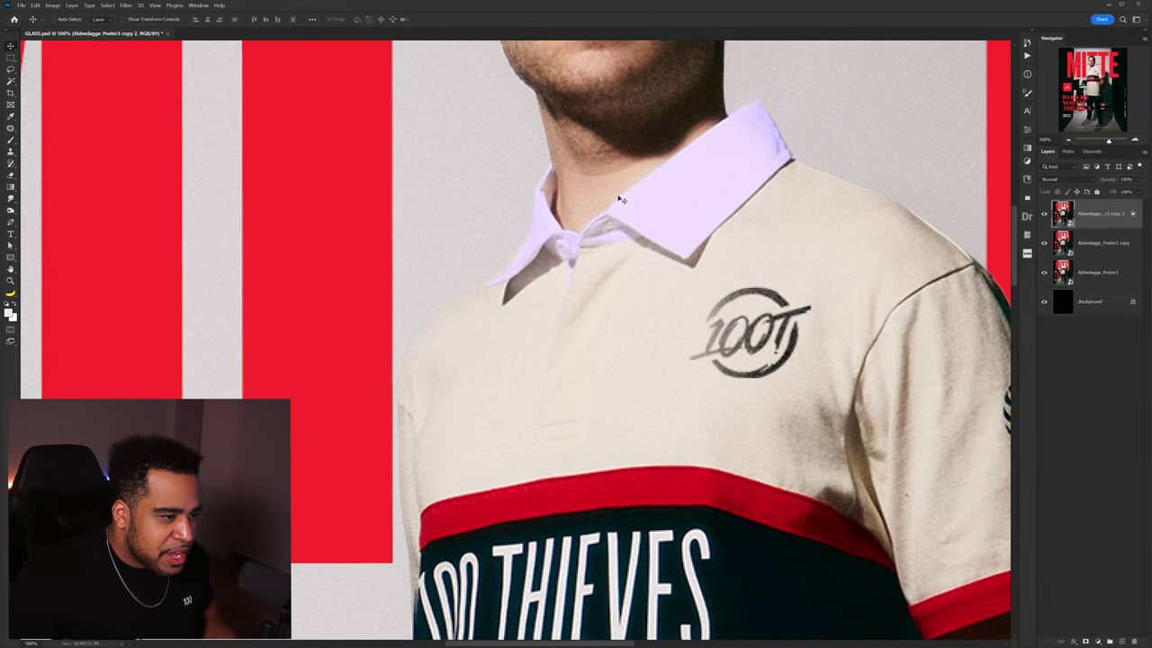
pyautogui.scroll(4, 621, 199)
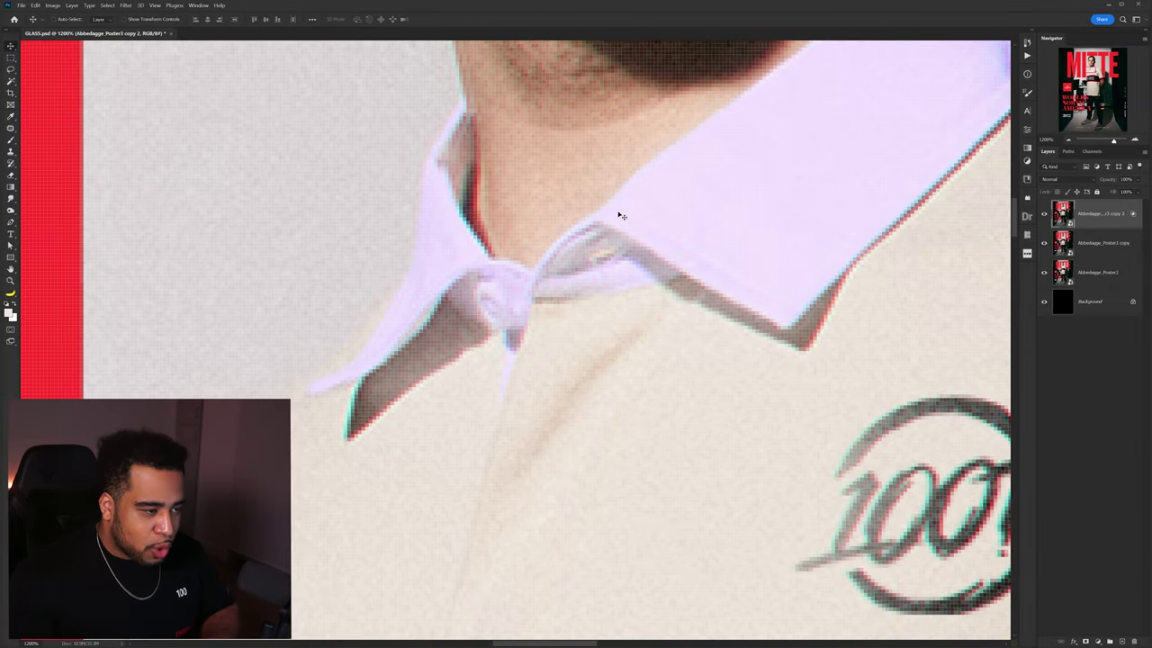
# Restrict the middle poster copy to the blue channel only, disabling red and green.
pyautogui.doubleClick(1137, 239)
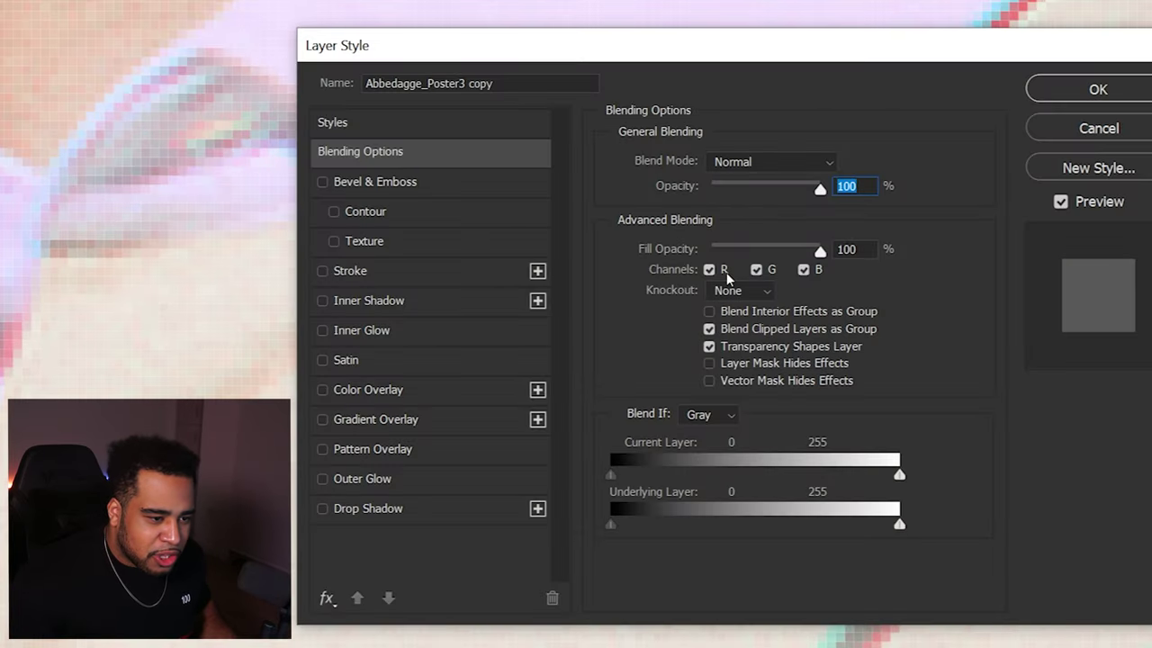
pyautogui.click(726, 272)
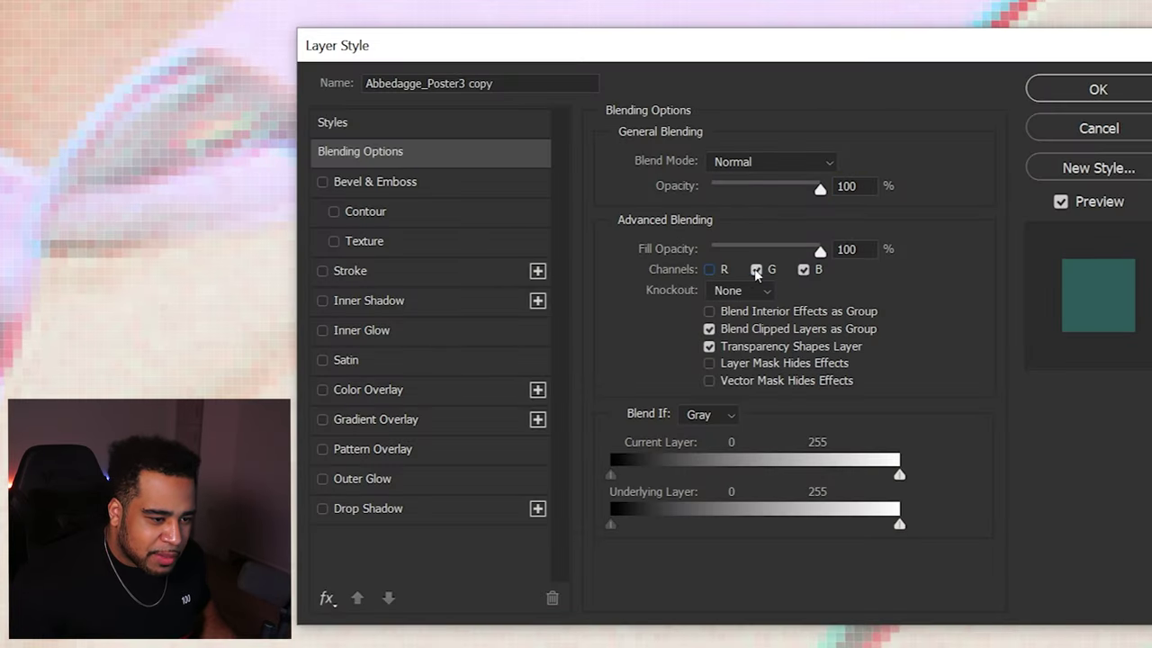
pyautogui.click(758, 270)
pyautogui.click(1124, 99)
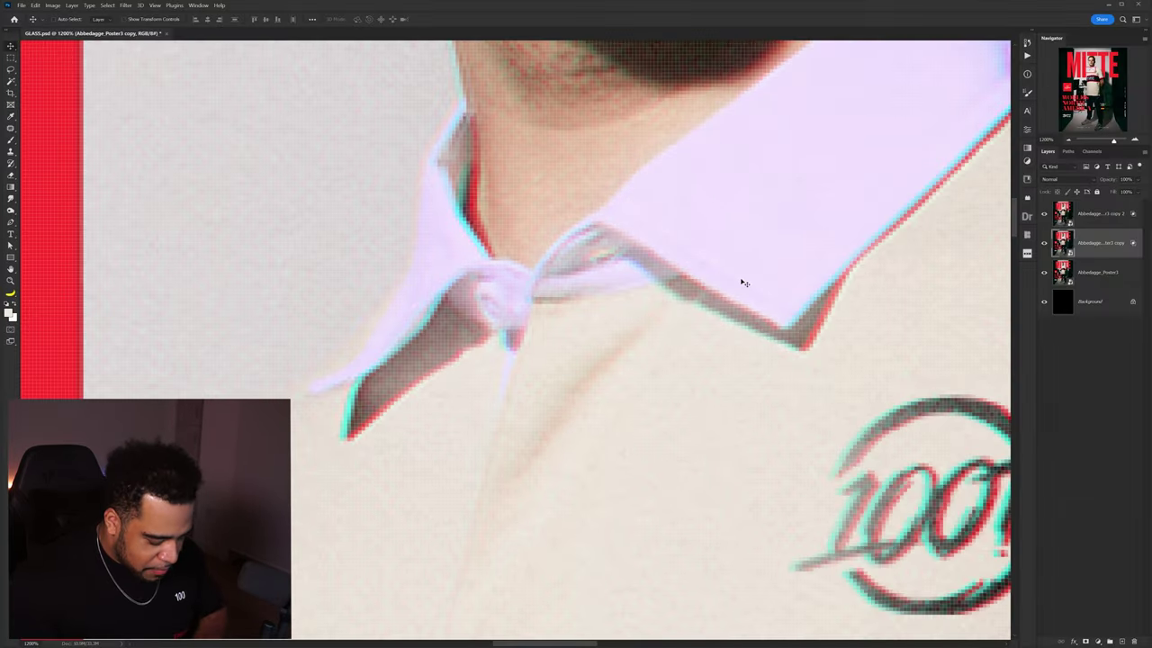
pyautogui.scroll(-10, 751, 281)
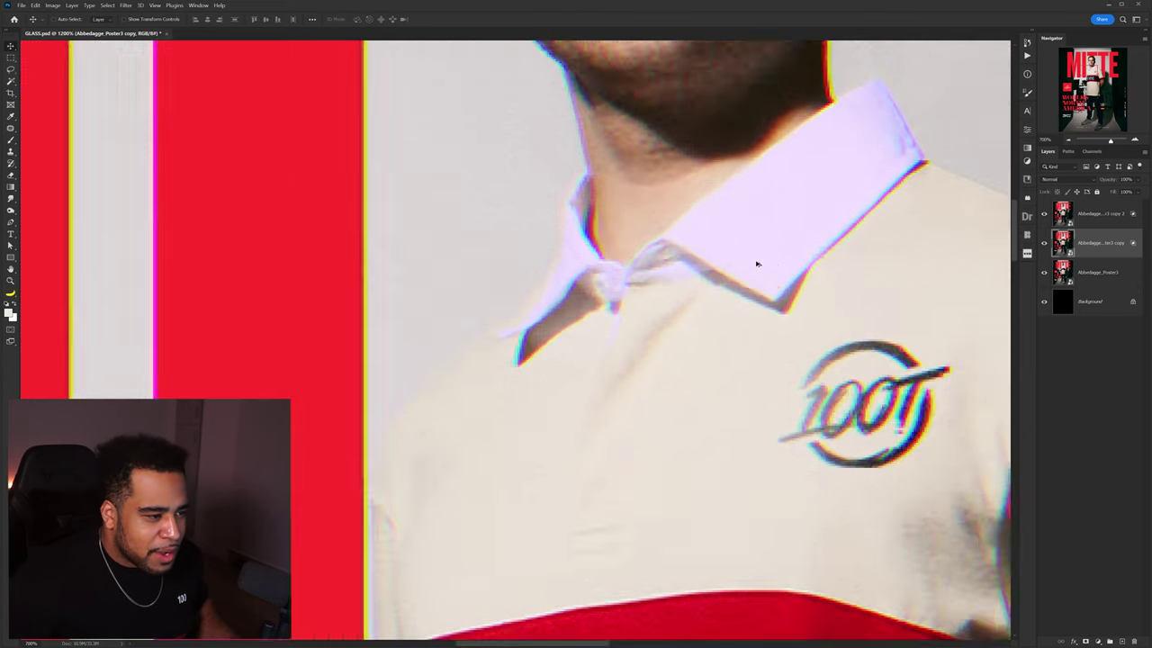